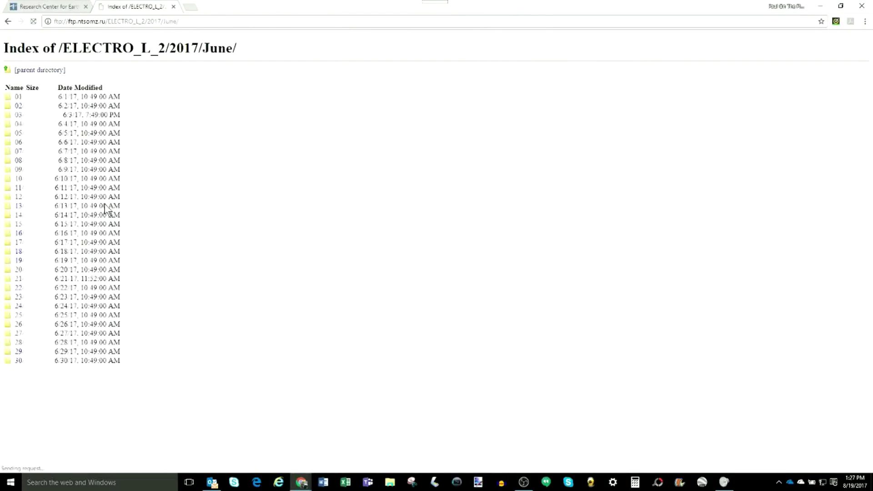
- Open the June 20 day folder, then its 2000 time folder, in the Electro-L listing
{"action": "left_click", "coordinate": [19, 271]}
{"action": "scroll", "coordinate": [68, 279], "scroll_direction": "down", "scroll_amount": 1}
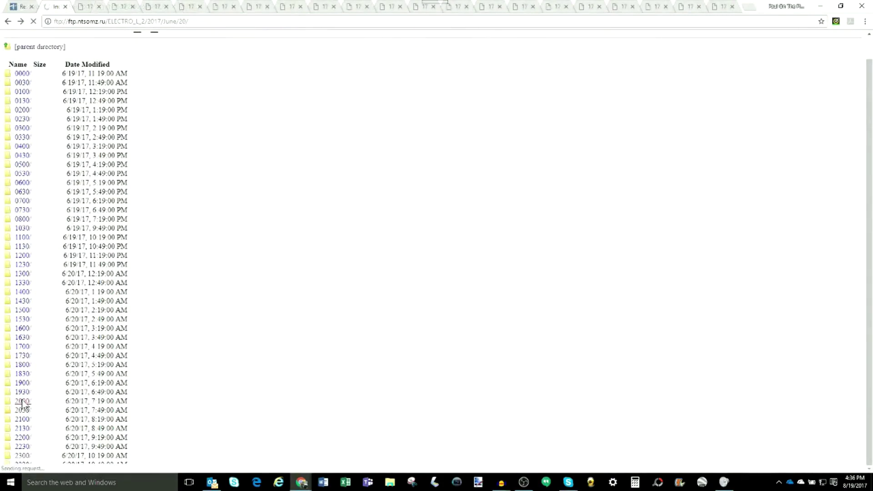
{"action": "left_click", "coordinate": [22, 404]}
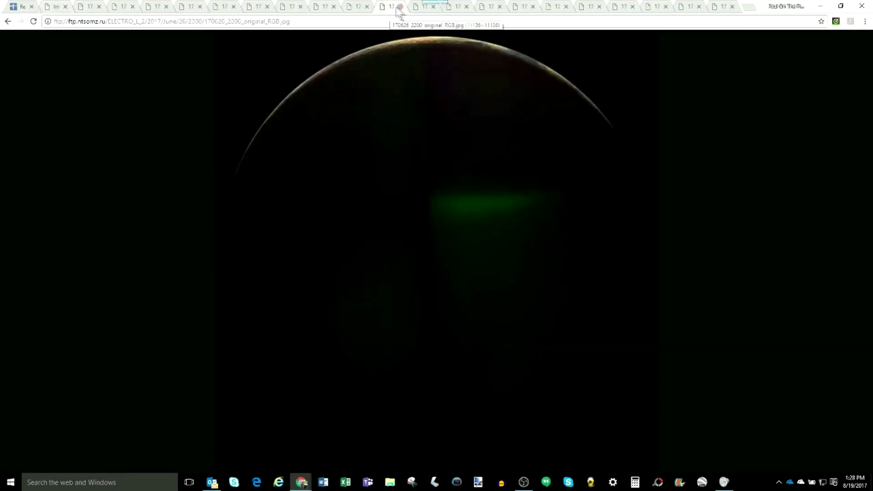
- Flip through the next two open satellite image tabs to compare the pictures
{"action": "left_click", "coordinate": [424, 7]}
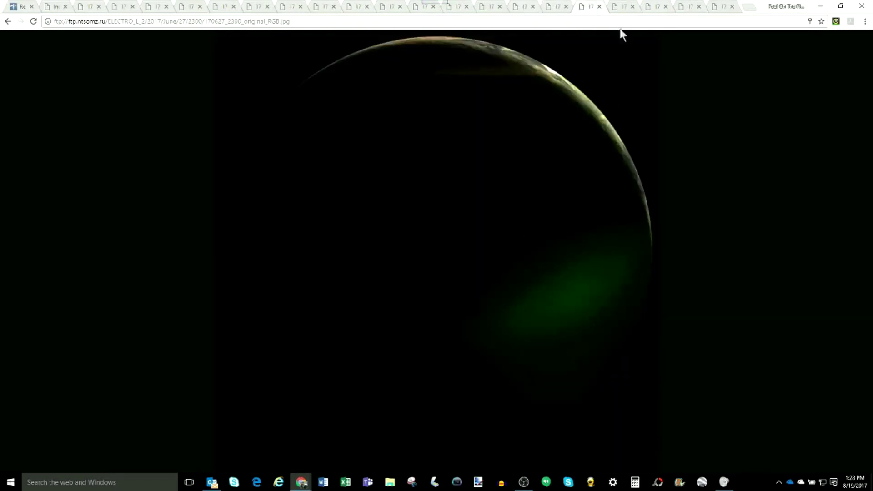
{"action": "left_click", "coordinate": [623, 8]}
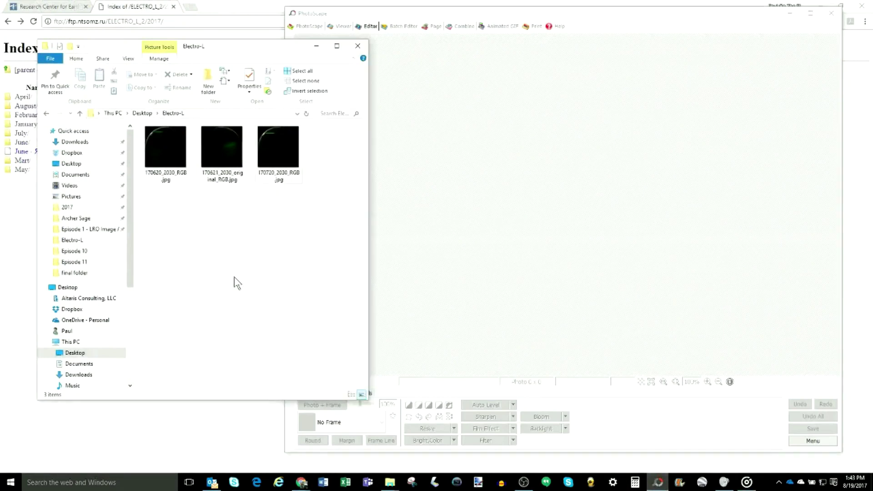
- Load 170720_2030_RGB.jpg into PhotoScape Editor and apply Backlight (+/-) 200% three times
{"action": "left_click_drag", "start_coordinate": [273, 161], "coordinate": [444, 171]}
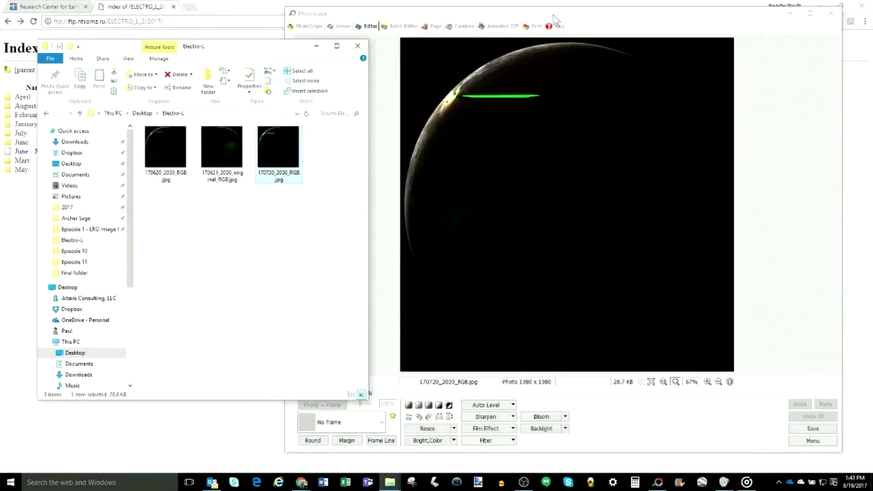
{"action": "left_click_drag", "start_coordinate": [556, 14], "coordinate": [393, 10]}
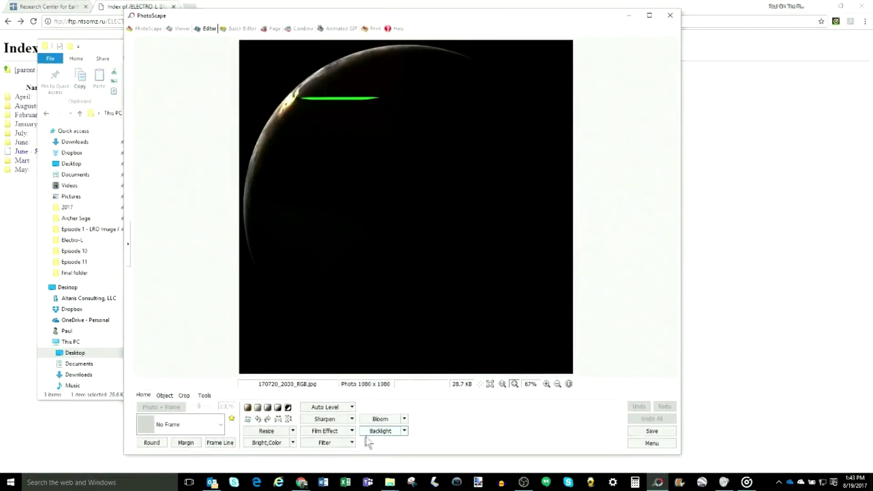
{"action": "left_click", "coordinate": [404, 431]}
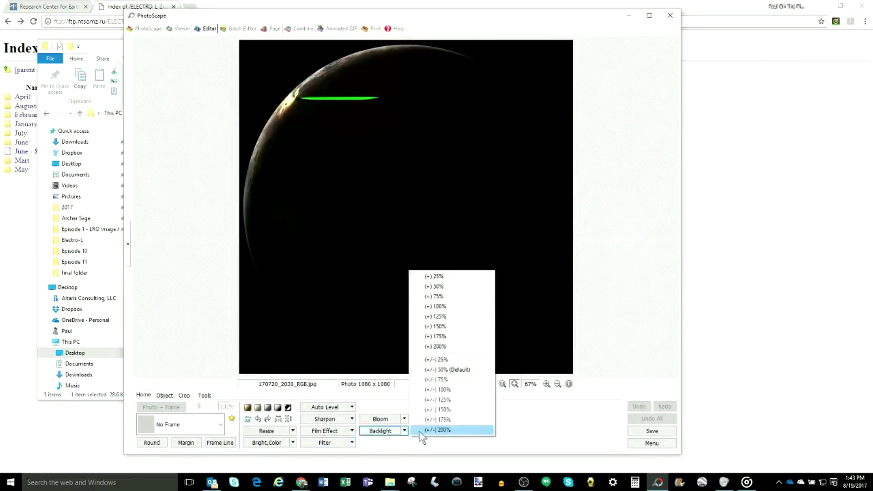
{"action": "left_click", "coordinate": [418, 431]}
{"action": "left_click", "coordinate": [404, 430]}
{"action": "left_click", "coordinate": [423, 430]}
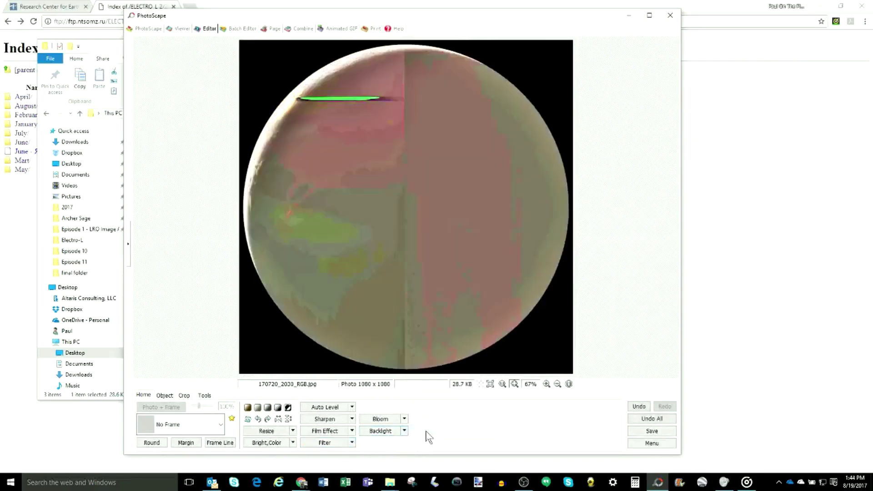
{"action": "left_click", "coordinate": [404, 431]}
{"action": "left_click", "coordinate": [428, 431]}
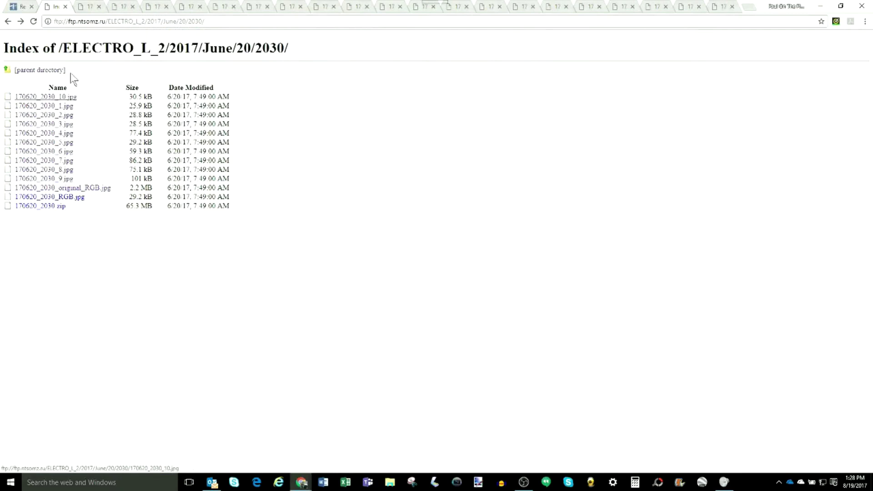
{"action": "left_click", "coordinate": [89, 7]}
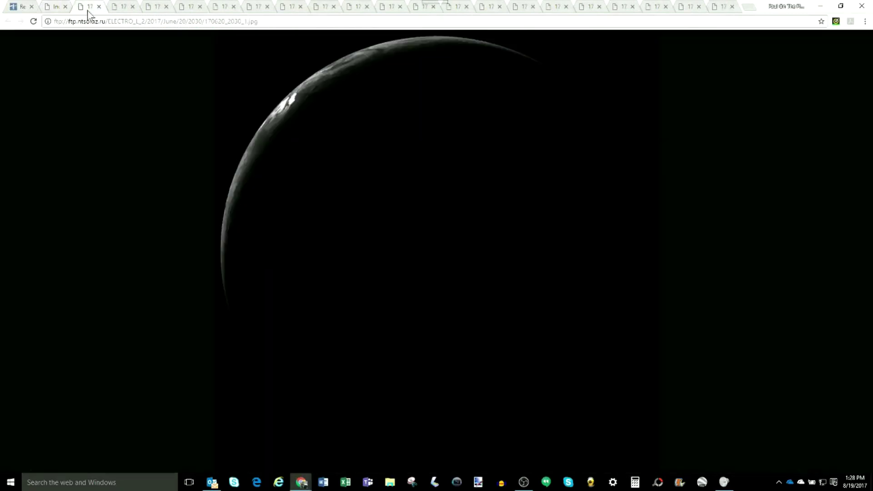
{"action": "left_click", "coordinate": [123, 8]}
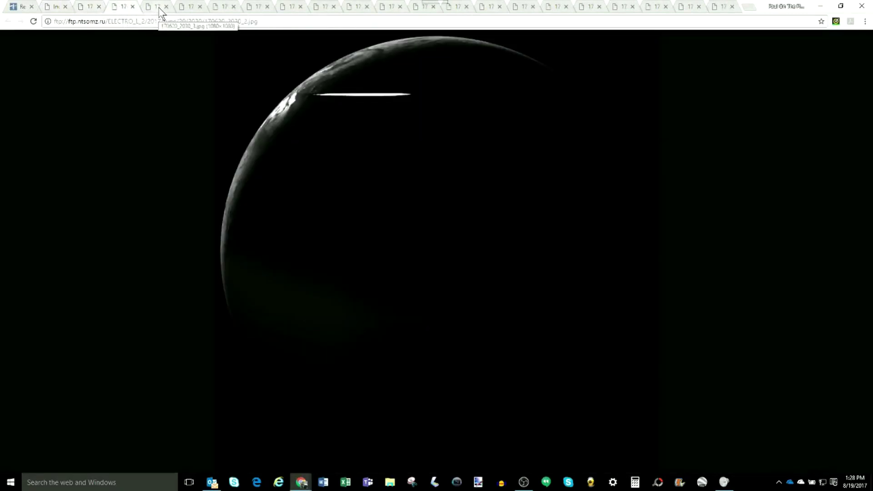
{"action": "left_click", "coordinate": [160, 9]}
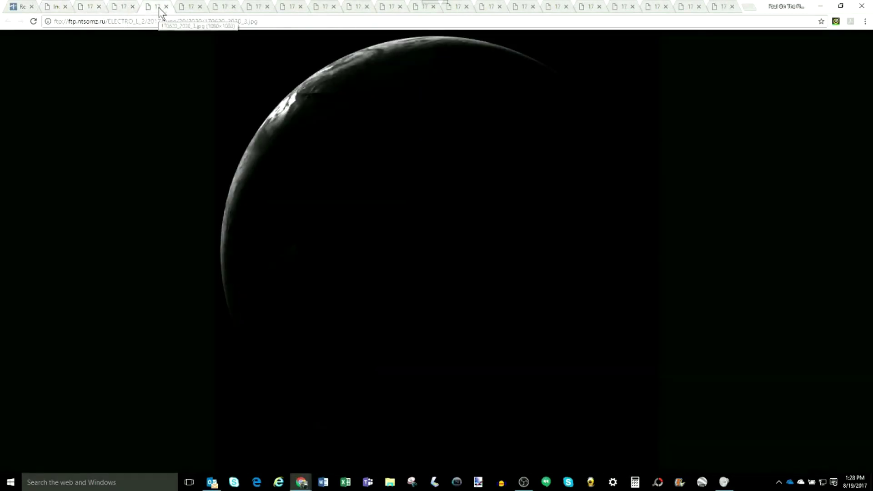
{"action": "left_click", "coordinate": [187, 7]}
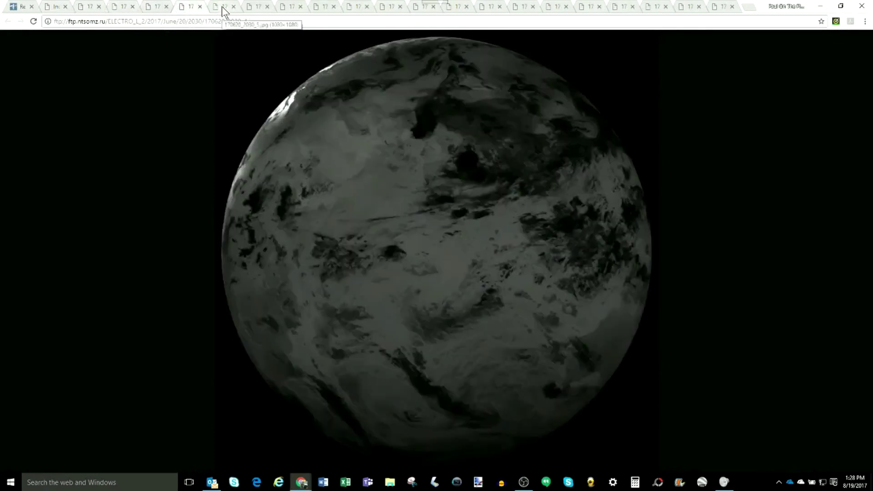
{"action": "left_click", "coordinate": [224, 9]}
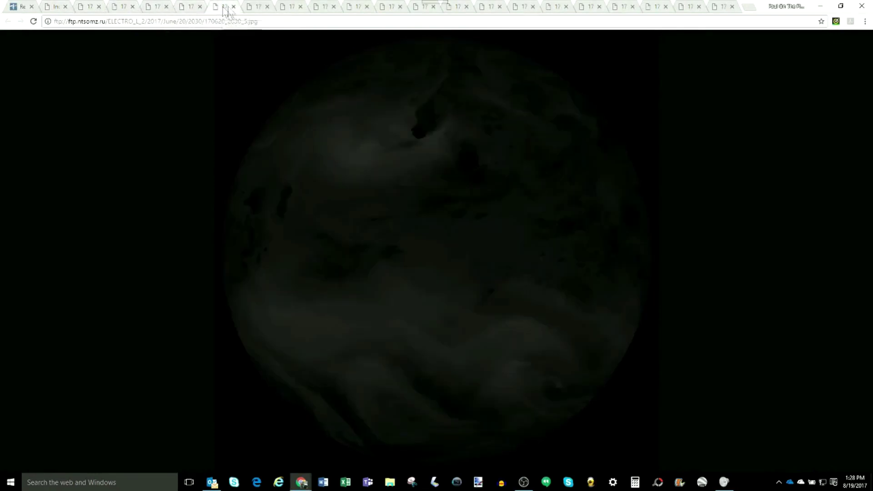
{"action": "left_click", "coordinate": [258, 8]}
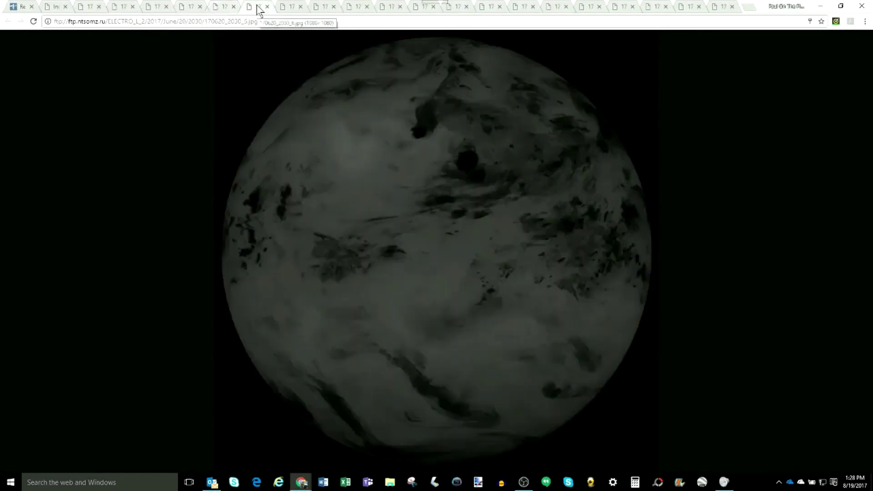
{"action": "left_click", "coordinate": [291, 9]}
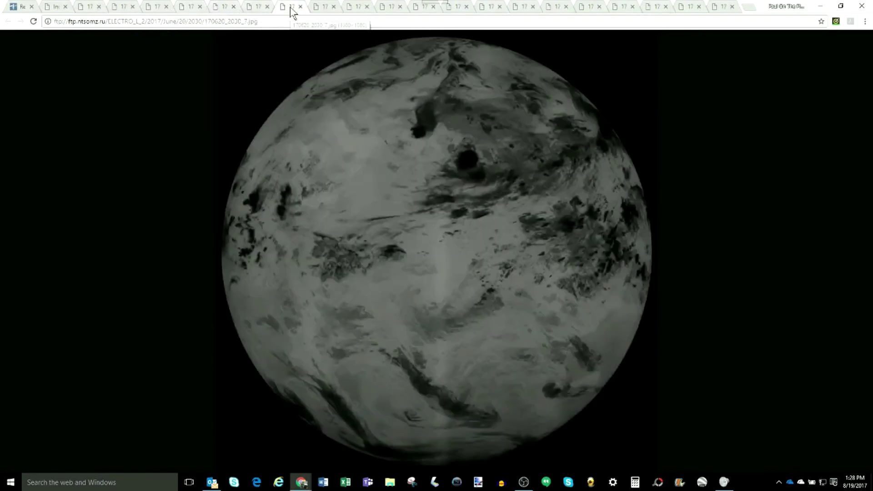
{"action": "left_click", "coordinate": [322, 9]}
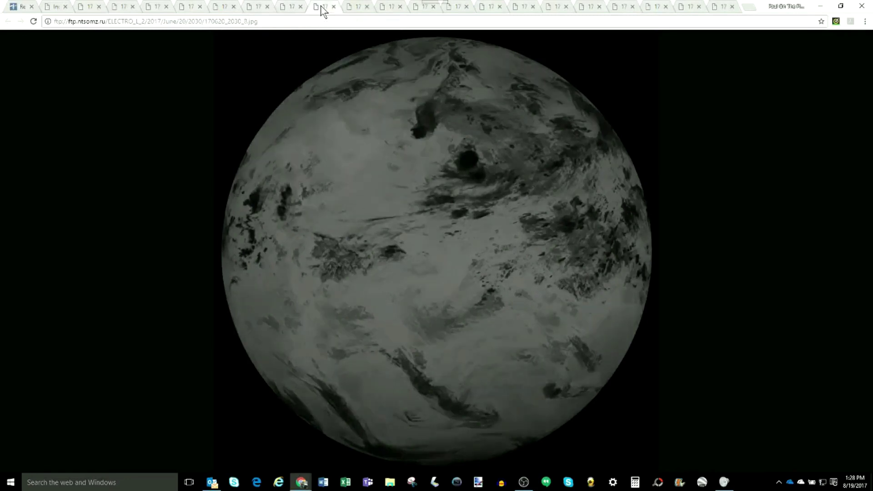
{"action": "left_click", "coordinate": [362, 11]}
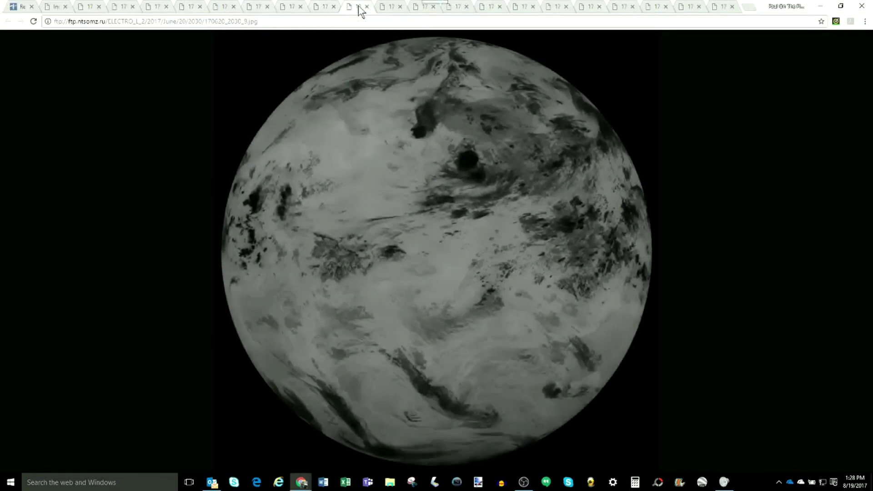
{"action": "left_click", "coordinate": [91, 9]}
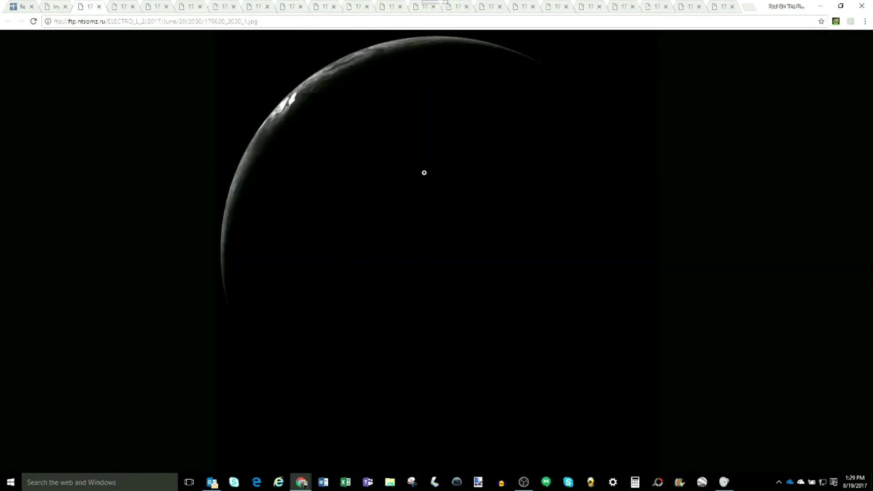
{"action": "left_click", "coordinate": [59, 8]}
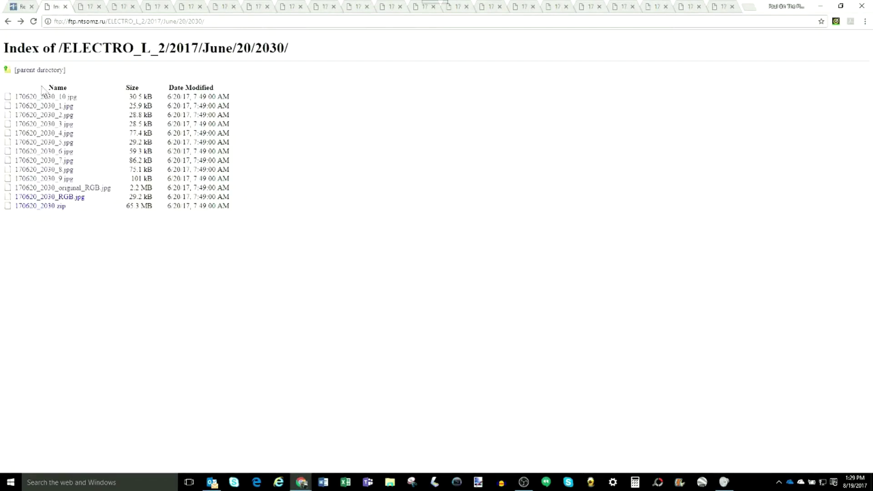
- Open 170620_2030_original_RGB.jpg from the June 20 2030 directory listing
{"action": "left_click", "coordinate": [63, 189]}
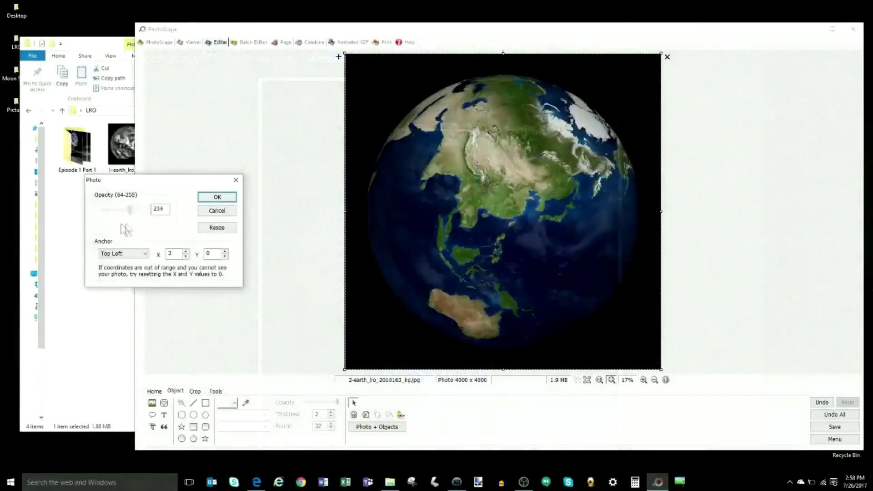
- Make the PhotoScape overlay semi-transparent, then run Forensically error level analysis at quality 70, scale 76
{"action": "left_click_drag", "start_coordinate": [121, 228], "coordinate": [97, 233]}
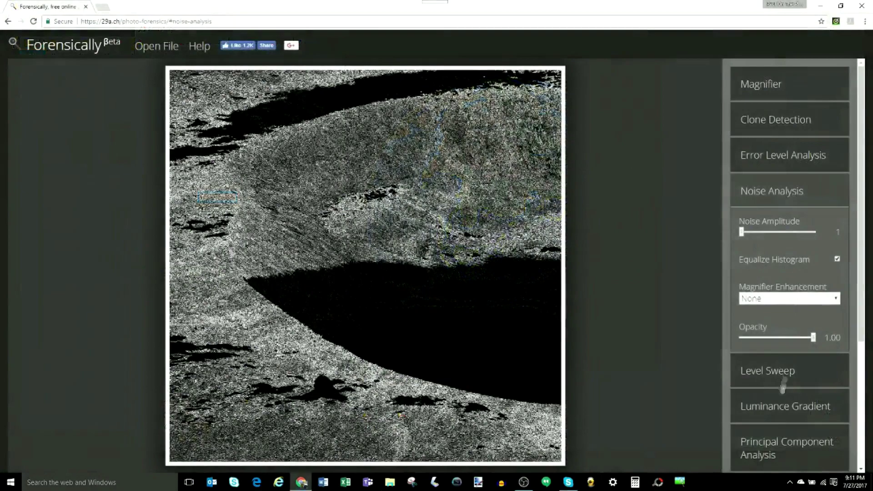
{"action": "left_click", "coordinate": [799, 156]}
{"action": "left_click_drag", "start_coordinate": [742, 314], "coordinate": [814, 313]}
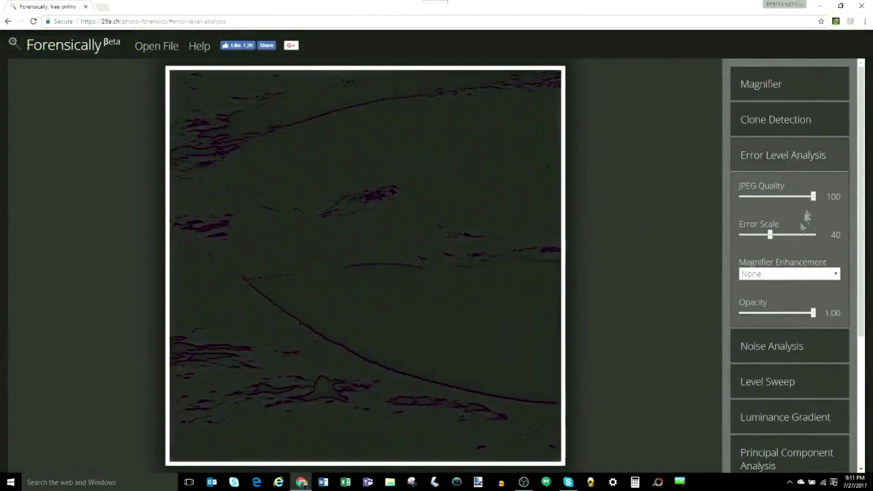
{"action": "left_click_drag", "start_coordinate": [813, 197], "coordinate": [806, 197]}
{"action": "left_click_drag", "start_coordinate": [771, 234], "coordinate": [796, 235]}
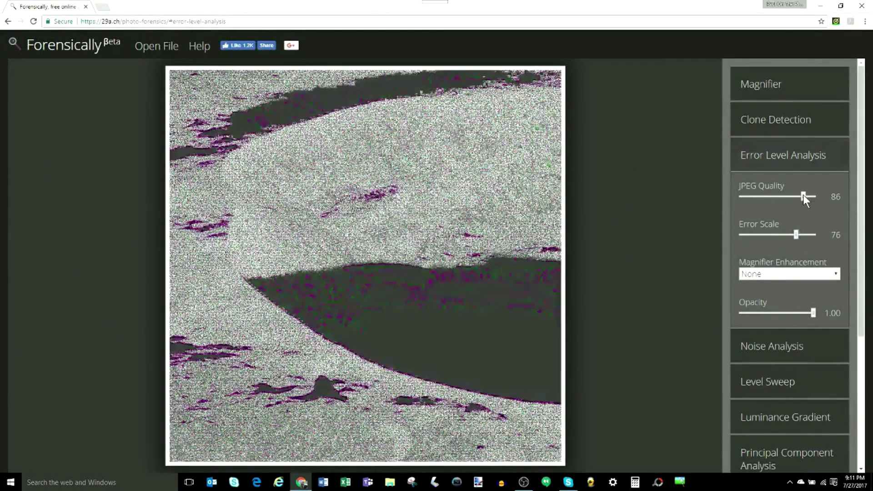
{"action": "left_click_drag", "start_coordinate": [805, 196], "coordinate": [792, 197]}
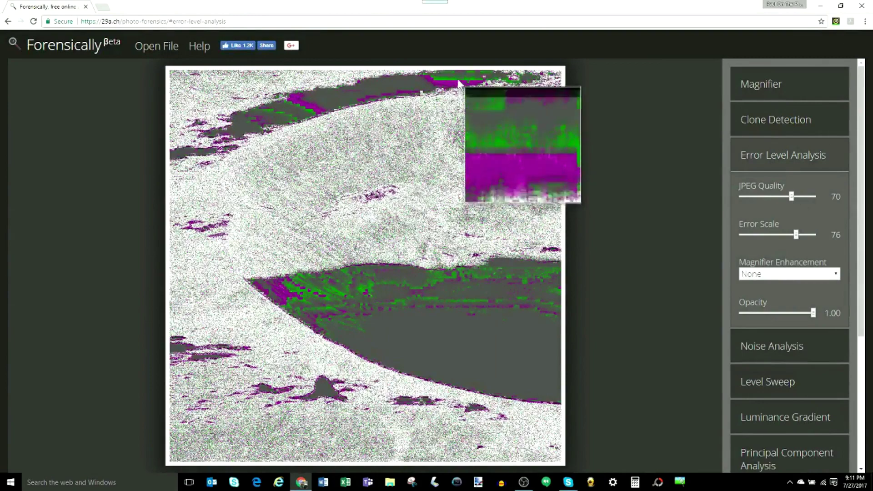